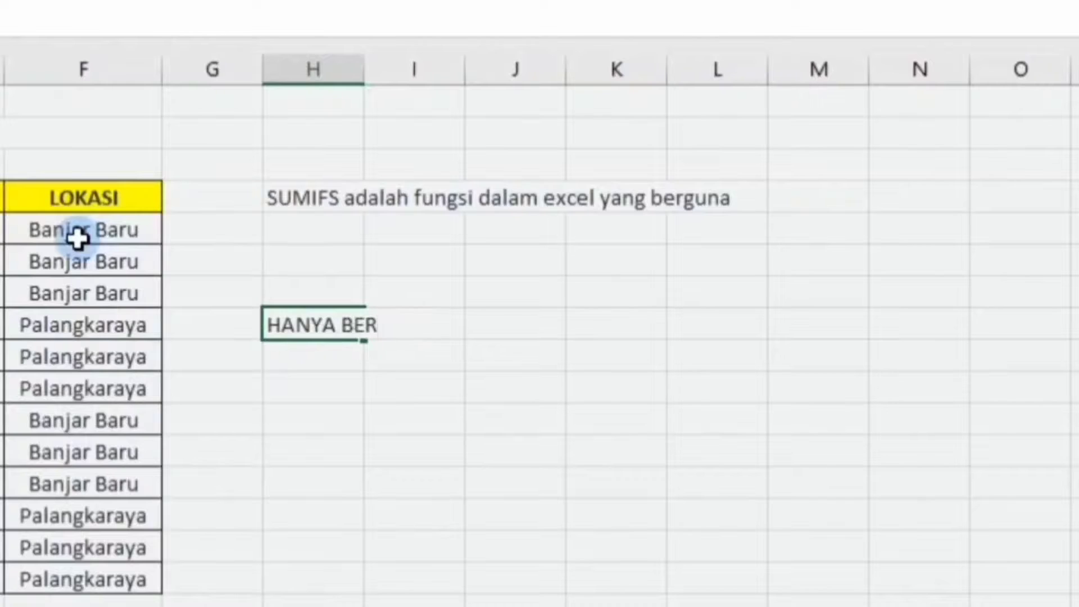
Complete the note in H8 stating that SUMIFS only works for numeric values ("HANYA BERLAKU UNTUK ANGKA NUM...")
{"action": "type", "text": "LAKU UNTUK ANGKA NUM"}
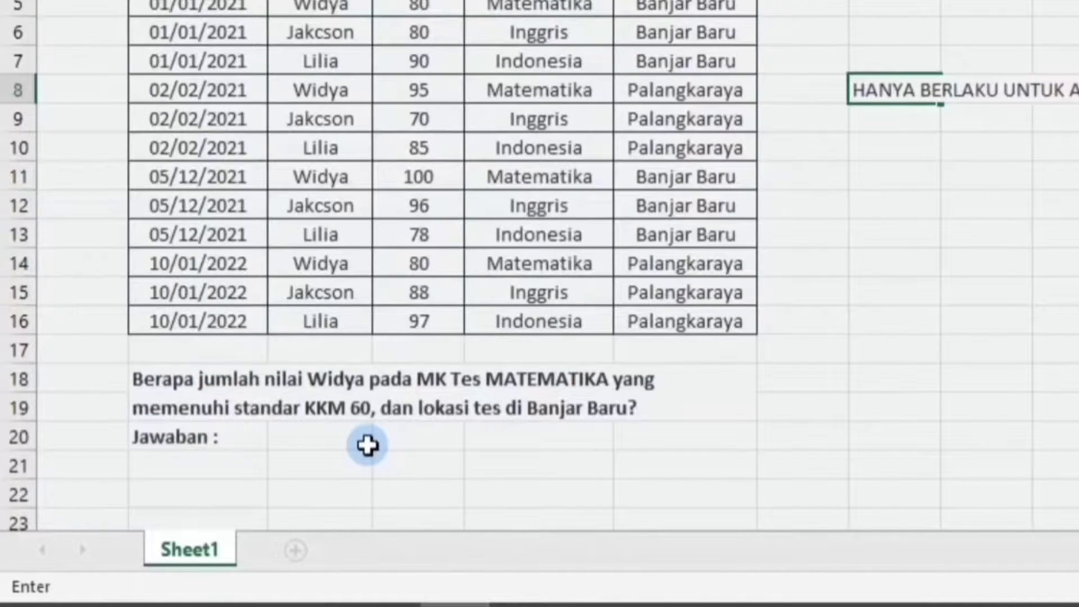
Start a SUMIFS formula in answer cell C20 with the NILAI scores D5:D16 as the sum range
{"action": "left_click", "coordinate": [367, 446]}
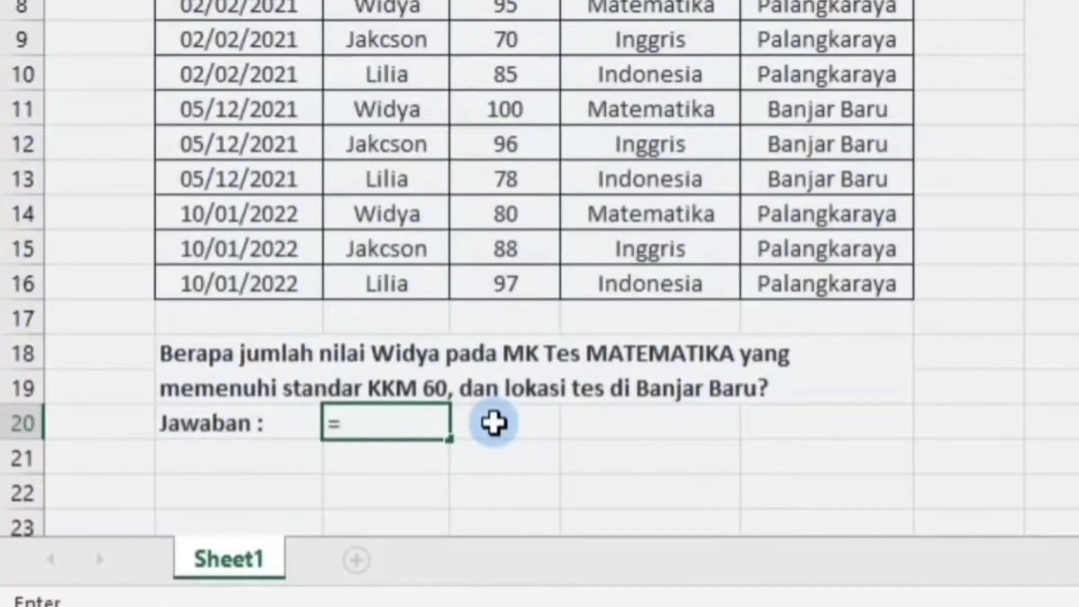
{"action": "type", "text": "s"}
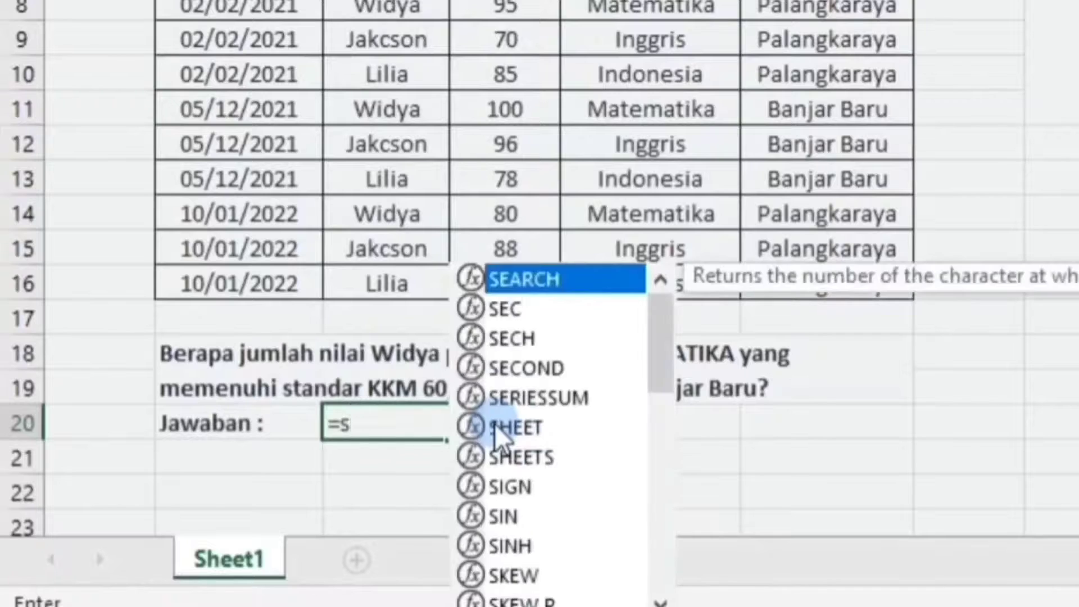
{"action": "key", "text": "BackSpace"}
{"action": "type", "text": "SUMI"}
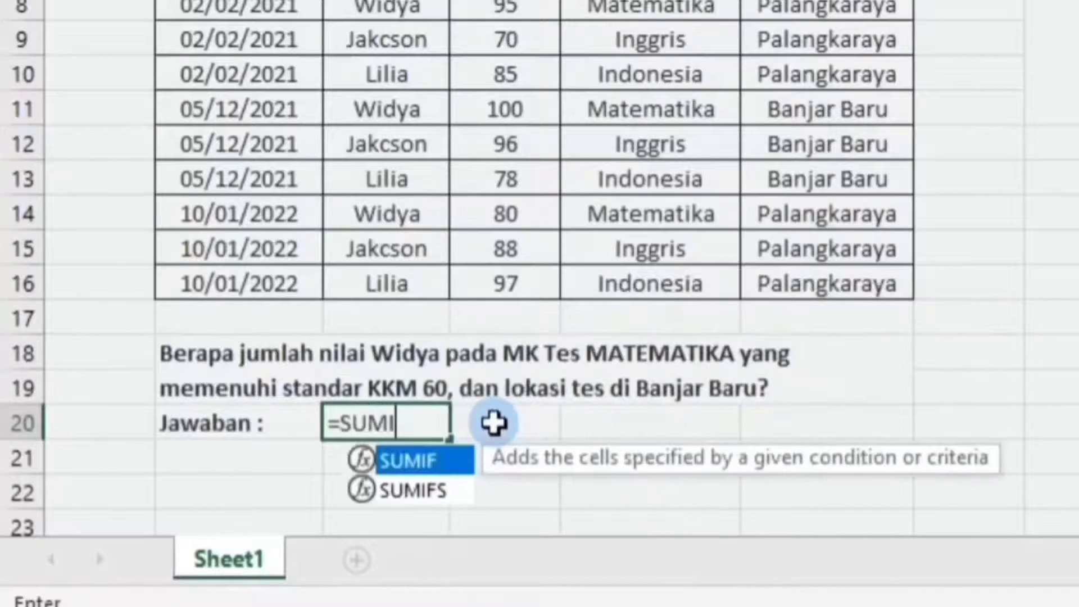
{"action": "type", "text": "FS("}
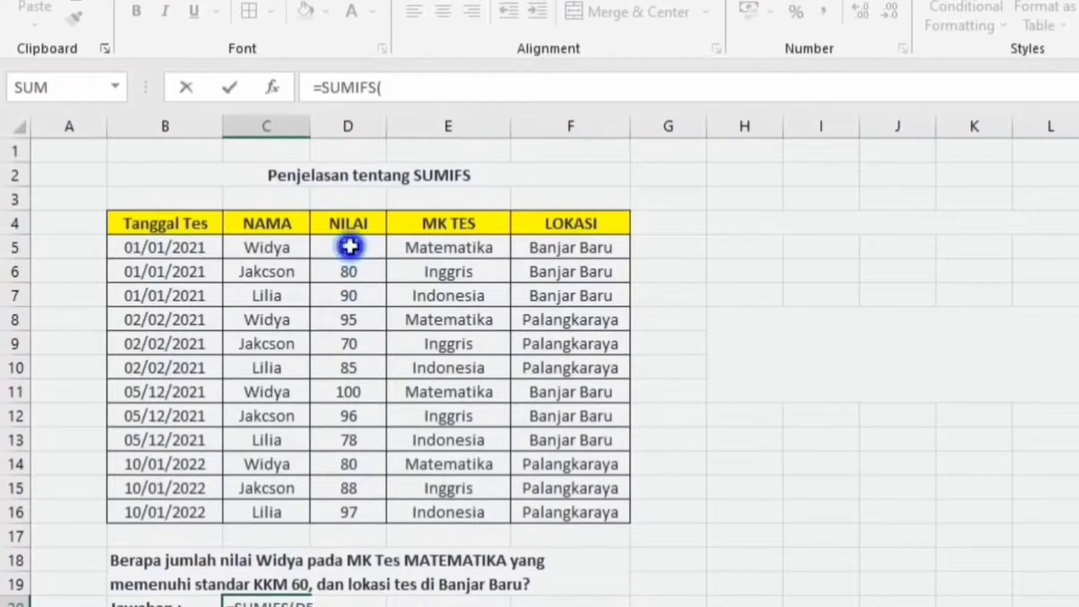
{"action": "left_click_drag", "start_coordinate": [349, 247], "coordinate": [364, 518]}
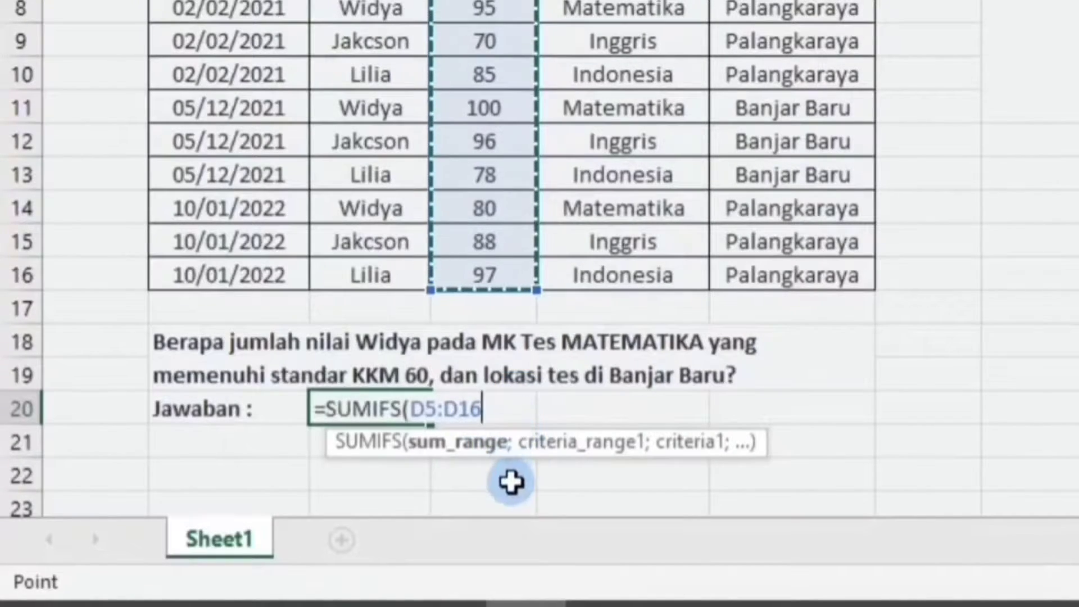
{"action": "type", "text": ";"}
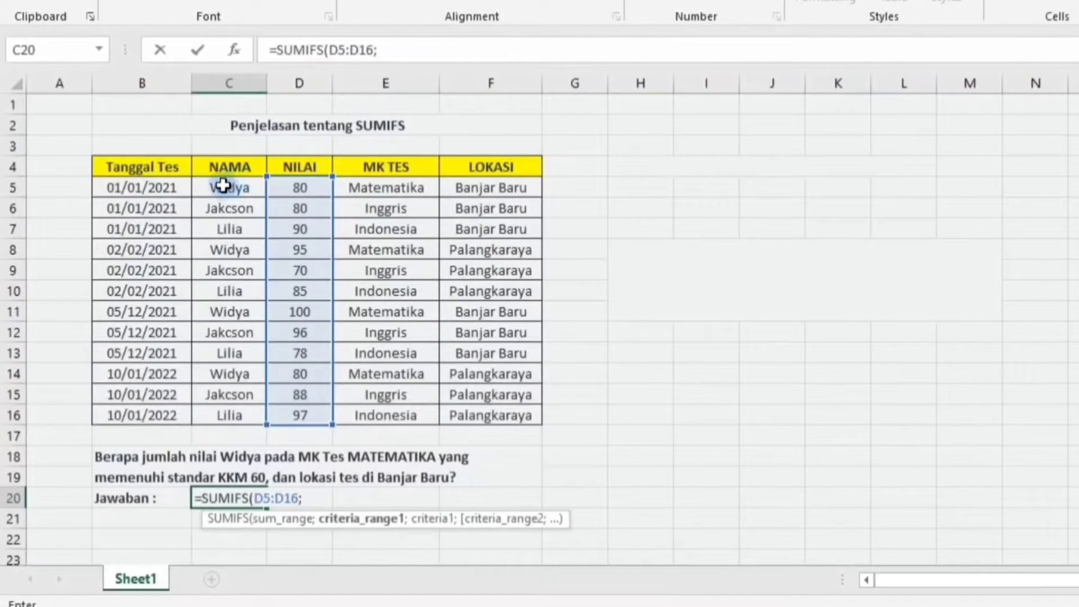
Add the NAMA column range C5:C16 as the first criteria range and begin its criterion with a quotation mark
{"action": "left_click_drag", "start_coordinate": [224, 186], "coordinate": [236, 421]}
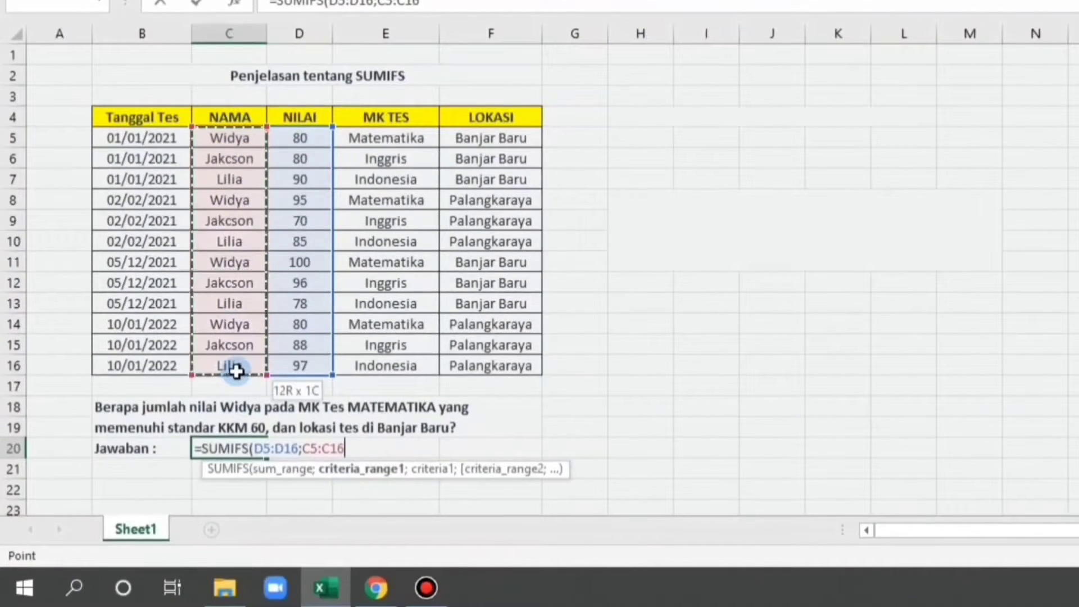
{"action": "left_click_drag", "start_coordinate": [236, 371], "coordinate": [237, 372]}
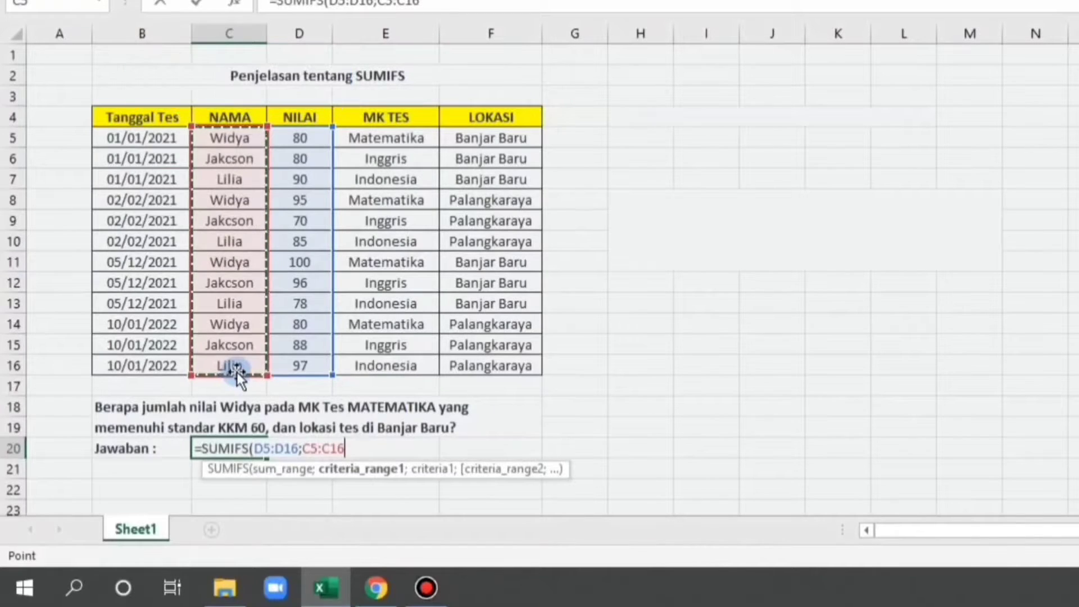
{"action": "type", "text": ";"}
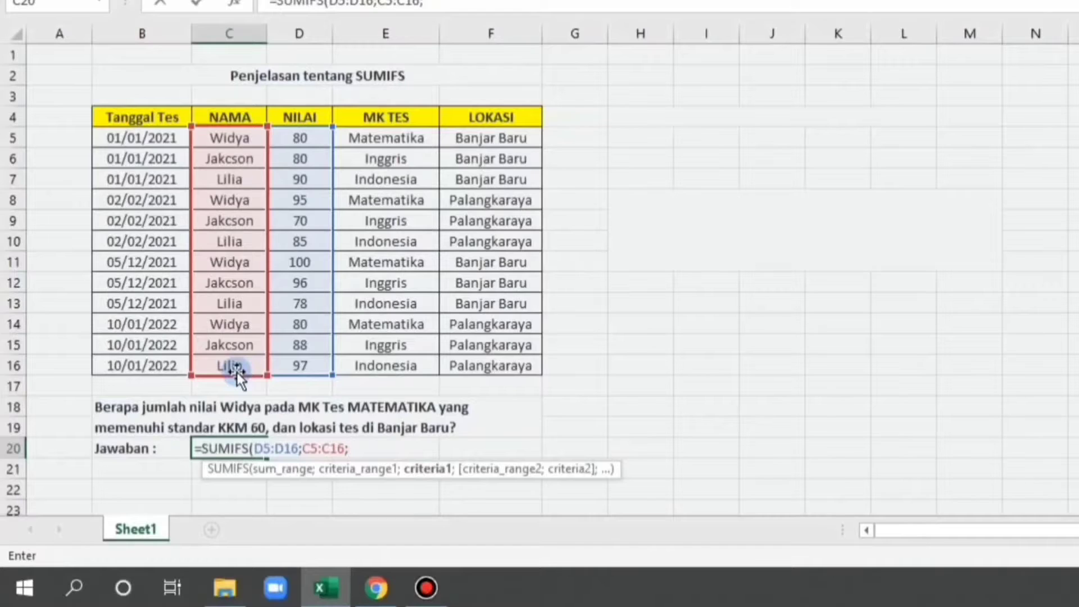
{"action": "type", "text": "\""}
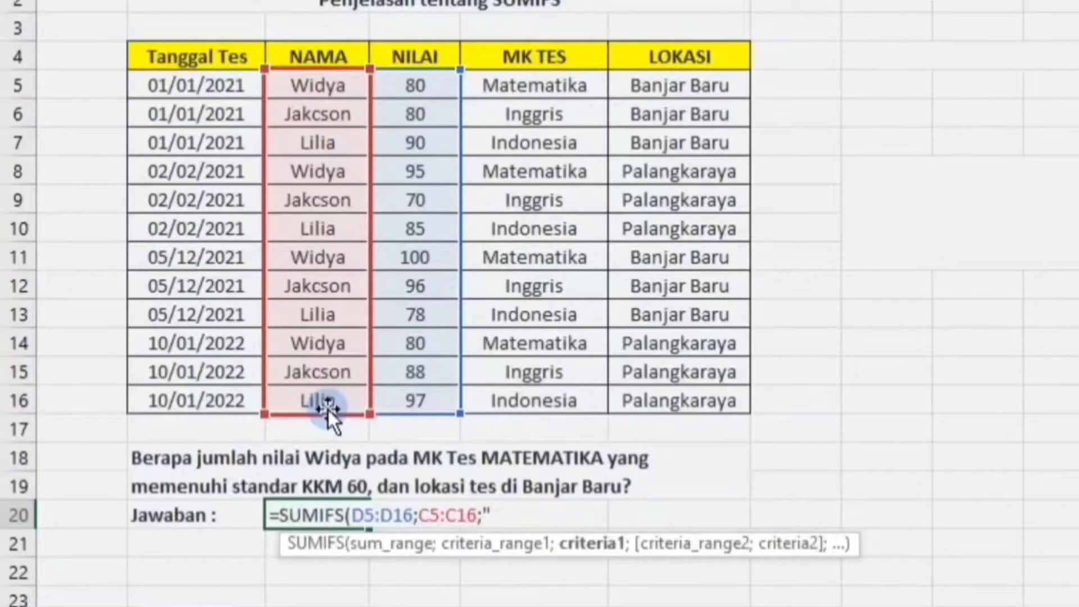
Write an explanation inside the first criterion of why criteria outside cells need quotation marks, and delete it again
{"action": "type", "text": "Mengapa mengg"}
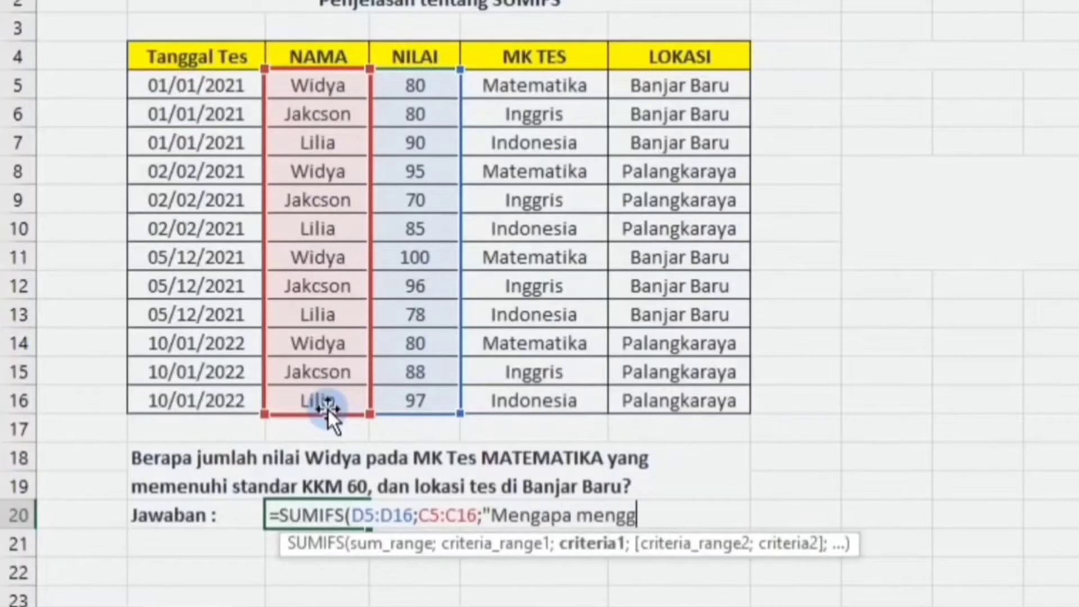
{"action": "type", "text": "unakan tanda petik?"}
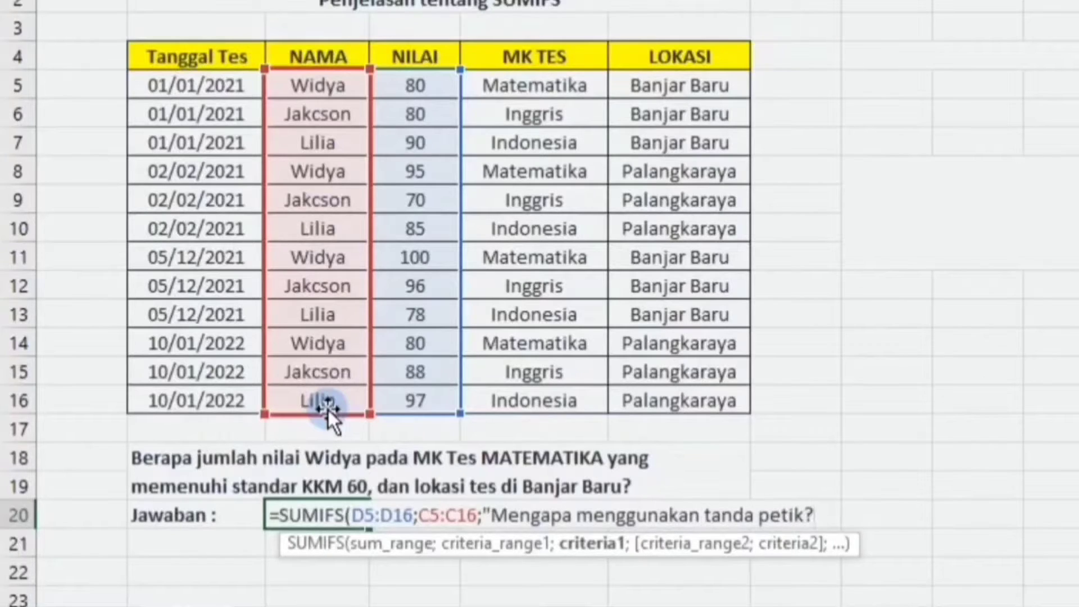
{"action": "type", "text": " Karena setiap"}
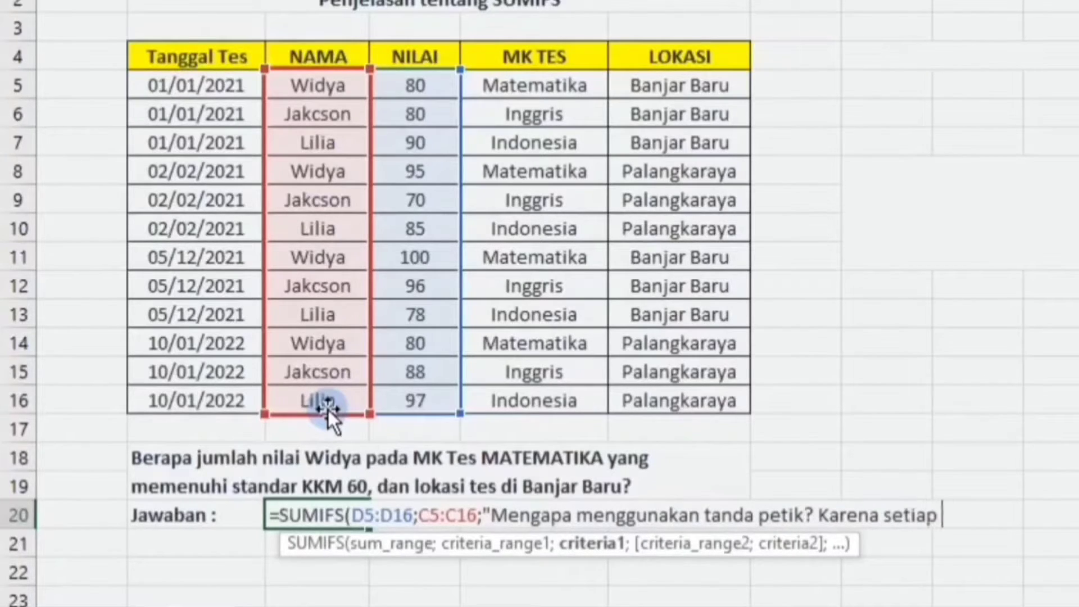
{"action": "type", "text": " kriteria diluar dari ce"}
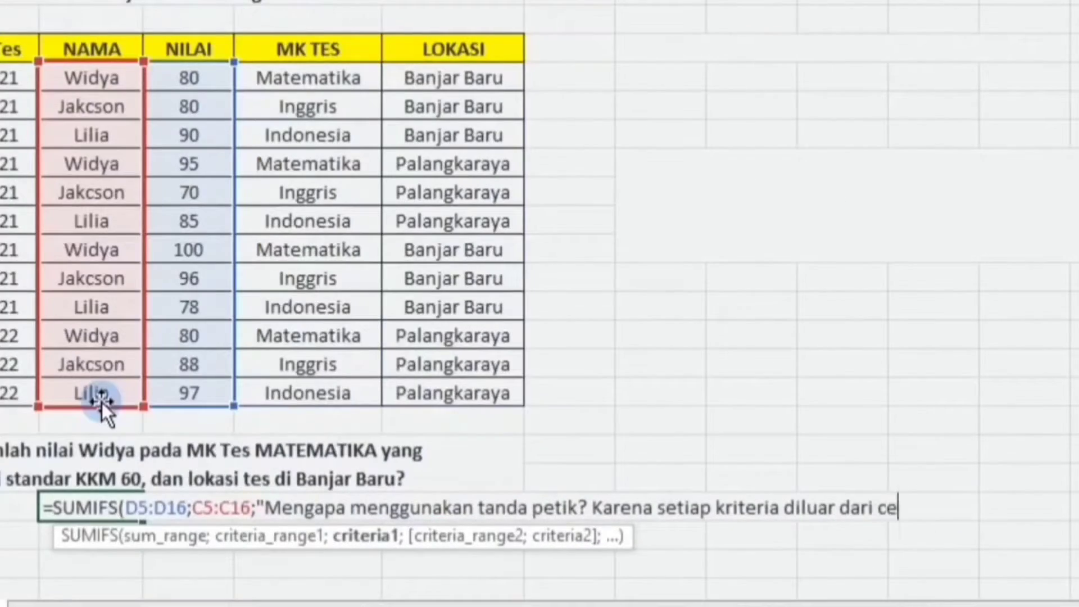
{"action": "type", "text": "ll dalam hal ini dapat berupa "}
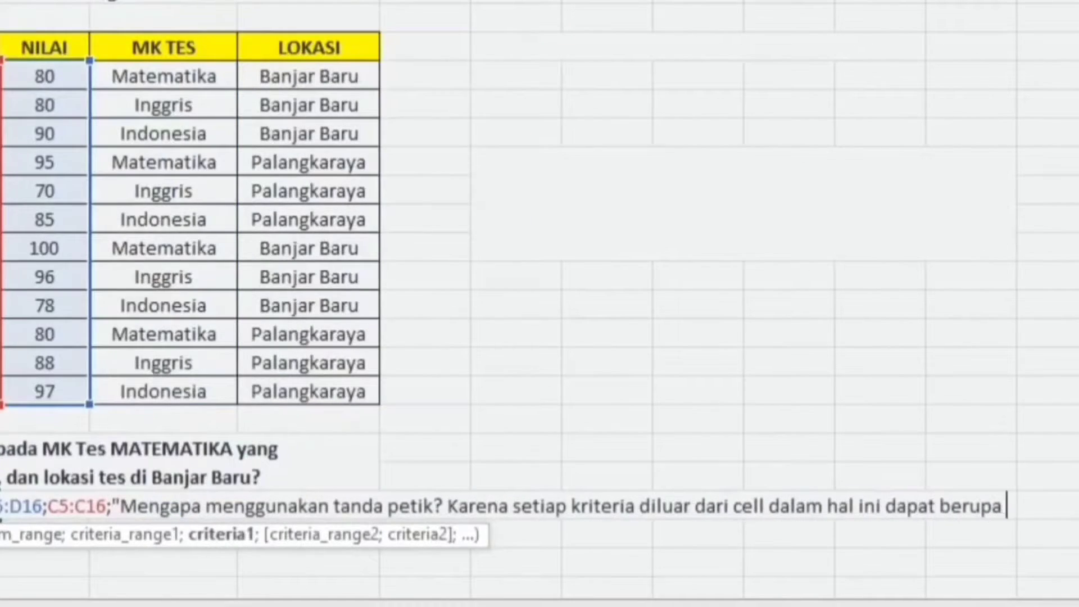
{"action": "type", "text": "angka numerik atau te"}
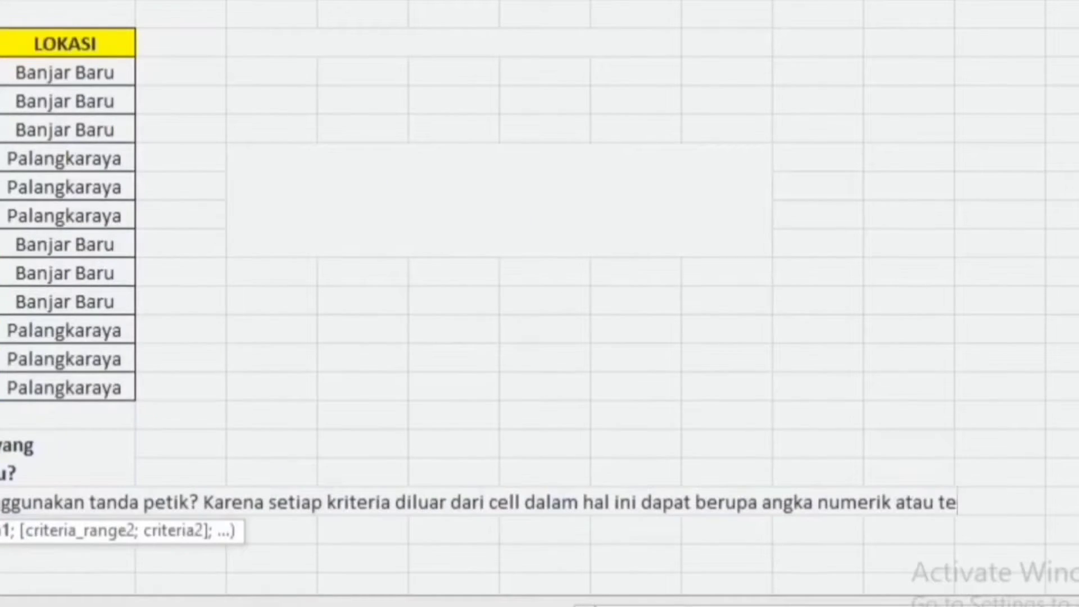
{"action": "type", "text": "ks maka wajib menggunakan"}
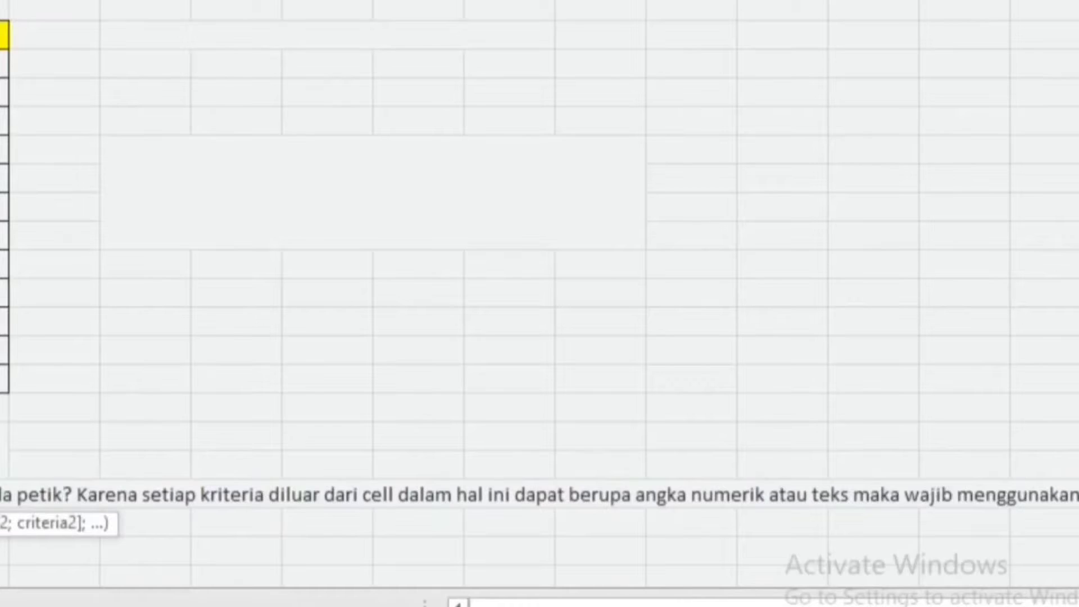
{"action": "key", "text": "Return"}
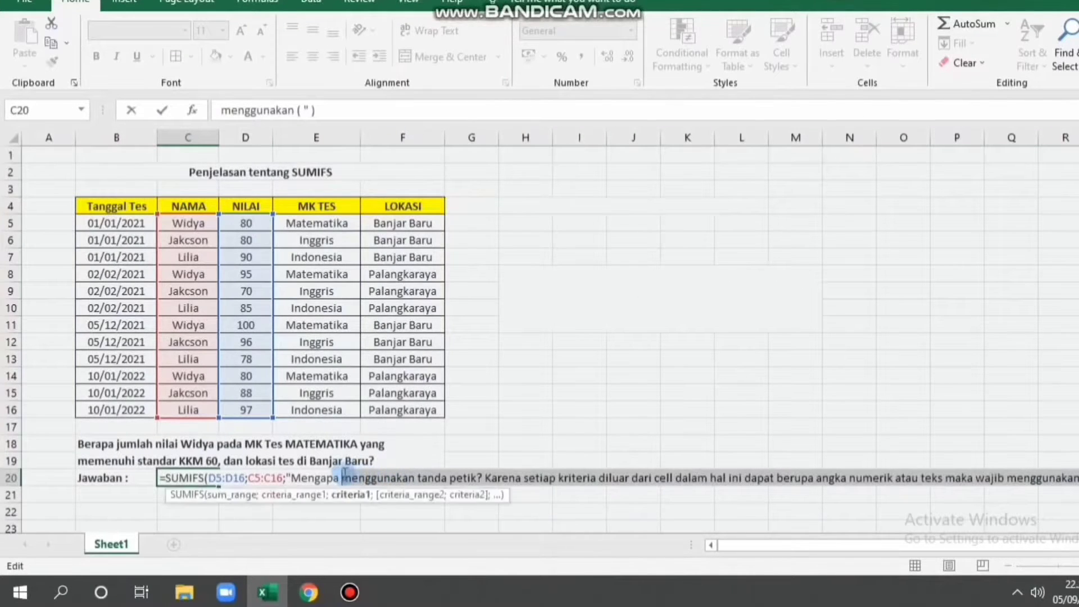
{"action": "key", "text": "BackSpace"}
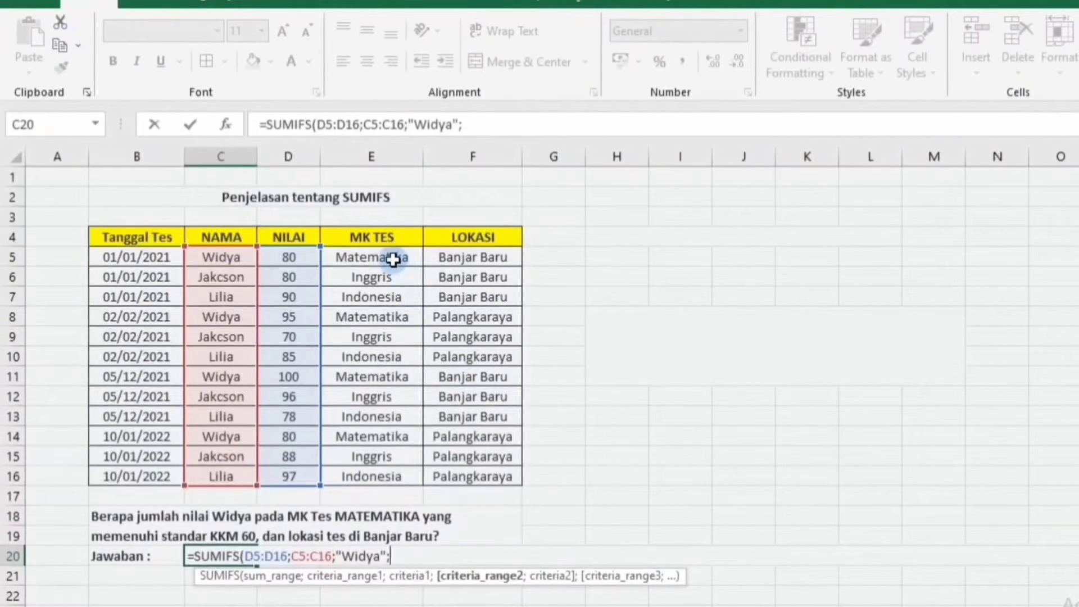
Add the MK TES range E5:E16 as the second criteria range with the criterion "MATEMATIKA"
{"action": "left_click_drag", "start_coordinate": [393, 259], "coordinate": [397, 478]}
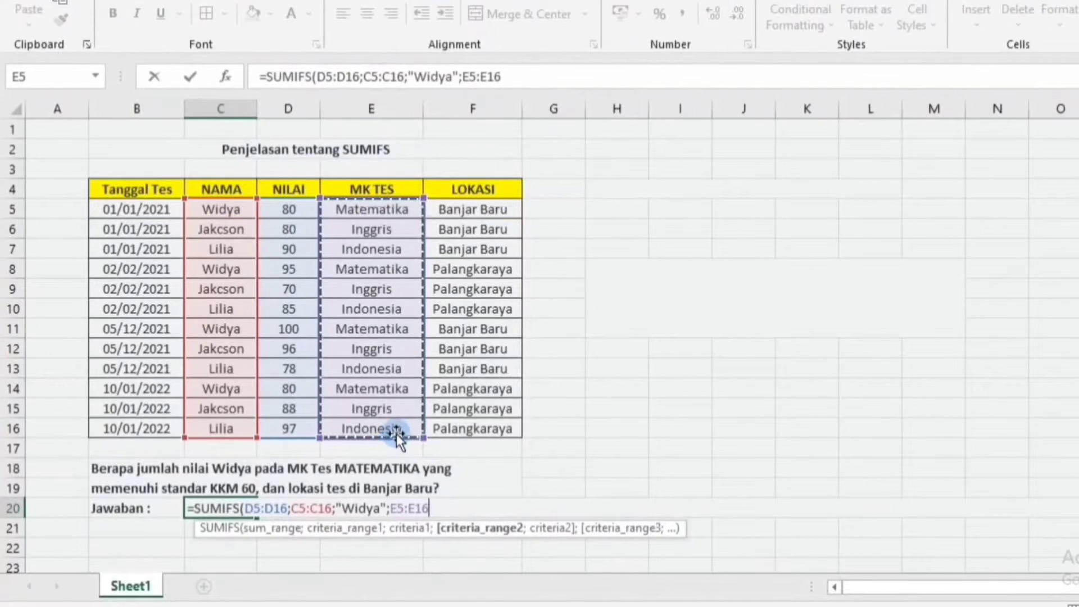
{"action": "type", "text": ";\"MATEM"}
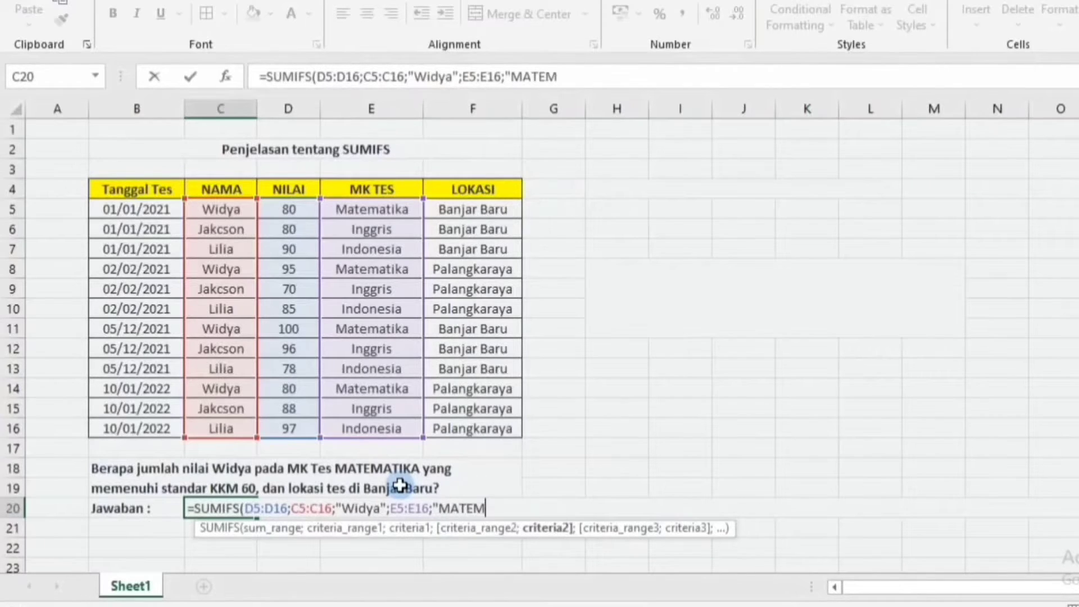
{"action": "type", "text": ";"}
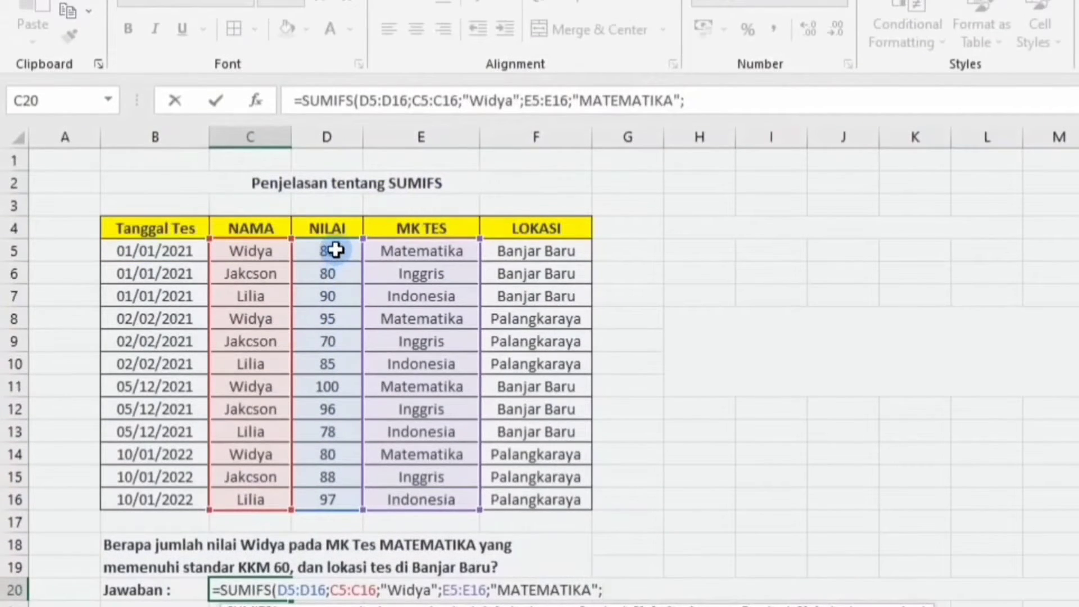
Add the NILAI range D5:D16 as the third criteria range with the criterion ">=60"
{"action": "left_click_drag", "start_coordinate": [336, 251], "coordinate": [337, 478]}
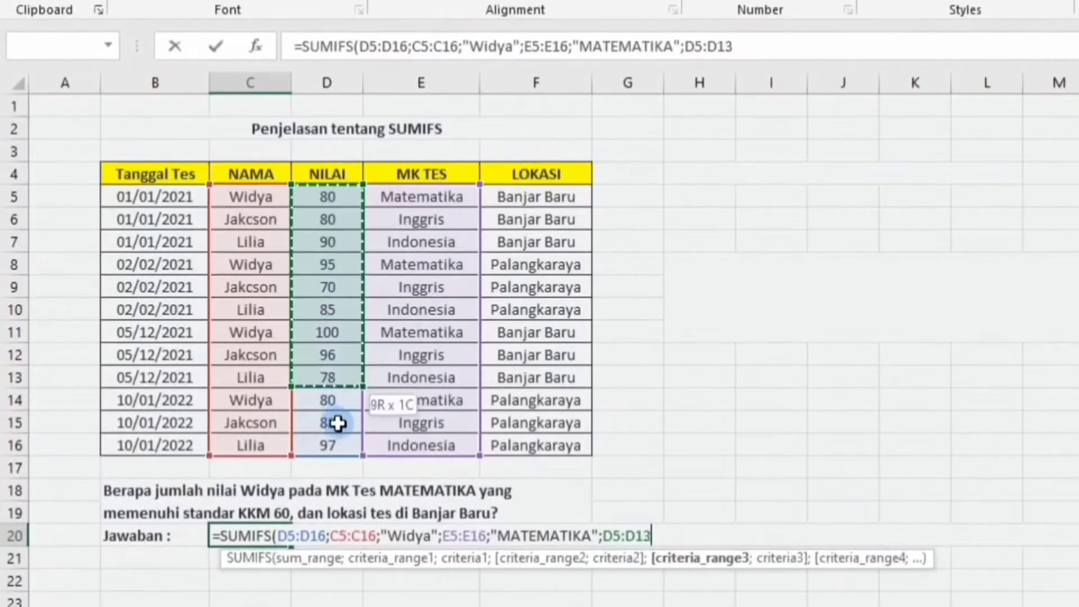
{"action": "left_click_drag", "start_coordinate": [338, 423], "coordinate": [342, 443]}
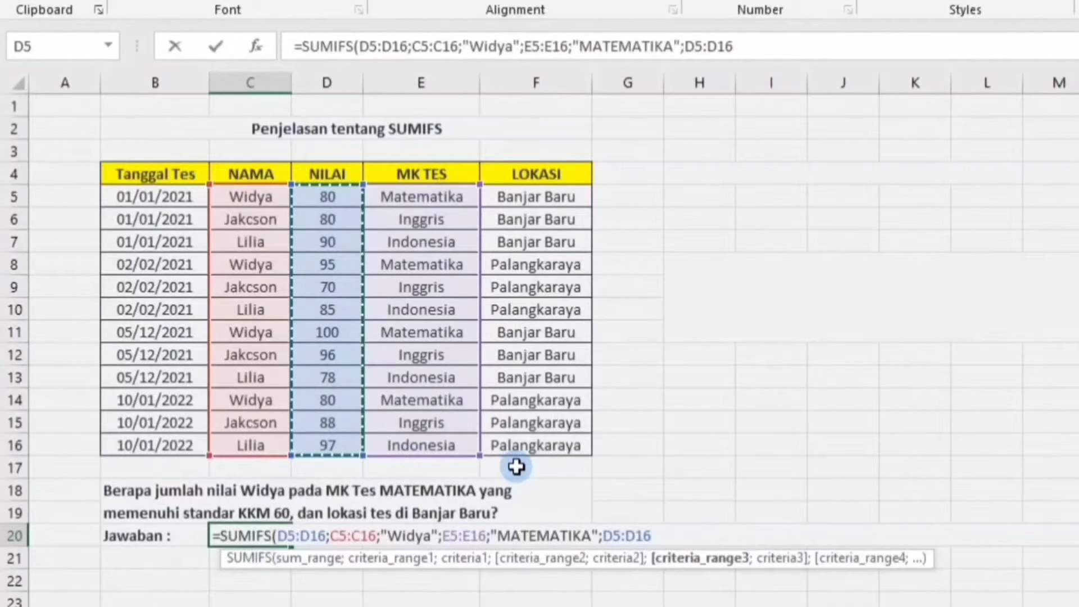
{"action": "type", "text": ";\">=60"}
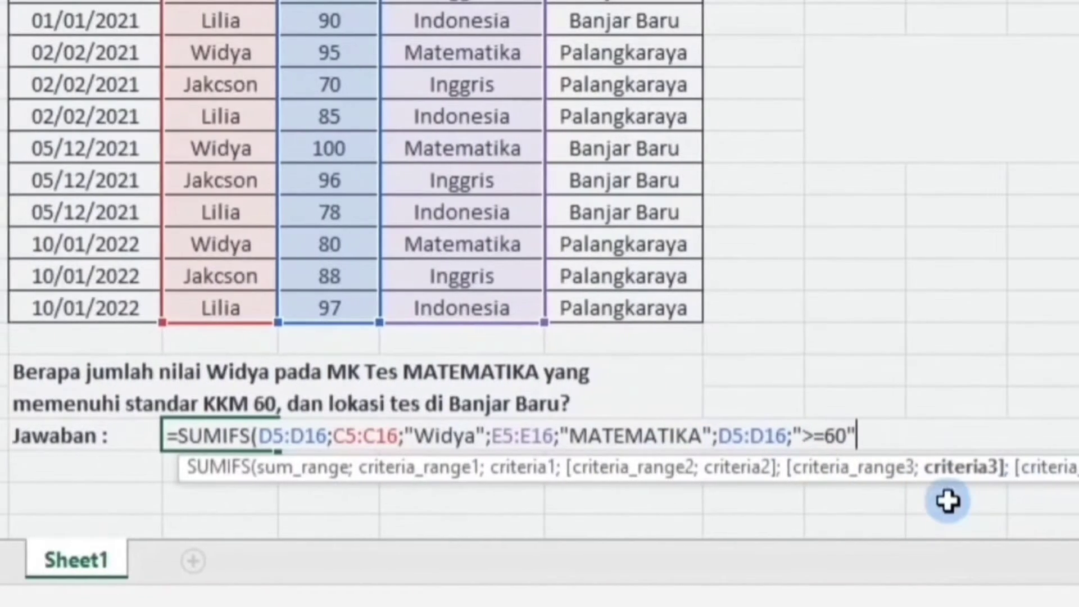
{"action": "type", "text": ";"}
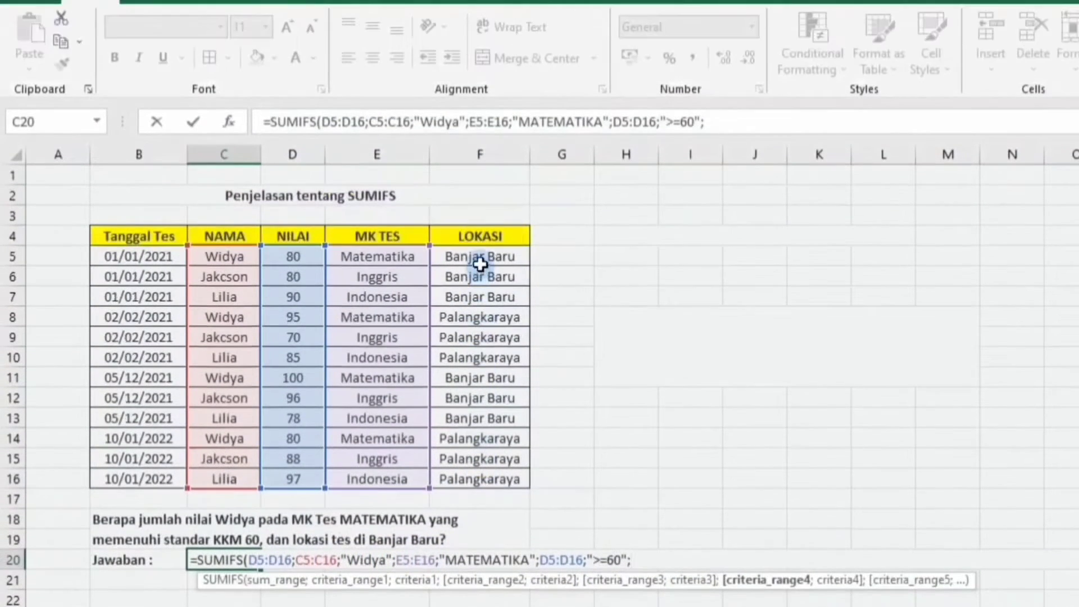
Add the LOKASI range F5:F16 with the criterion "Banjar Baru", finish the SUMIFS formula and reselect C20 to check it
{"action": "left_click_drag", "start_coordinate": [479, 246], "coordinate": [489, 470]}
{"action": "mouse_move", "coordinate": [489, 434]}
{"action": "left_mouse_down"}
{"action": "mouse_move", "coordinate": [490, 451]}
{"action": "mouse_move", "coordinate": [489, 432]}
{"action": "left_mouse_up"}
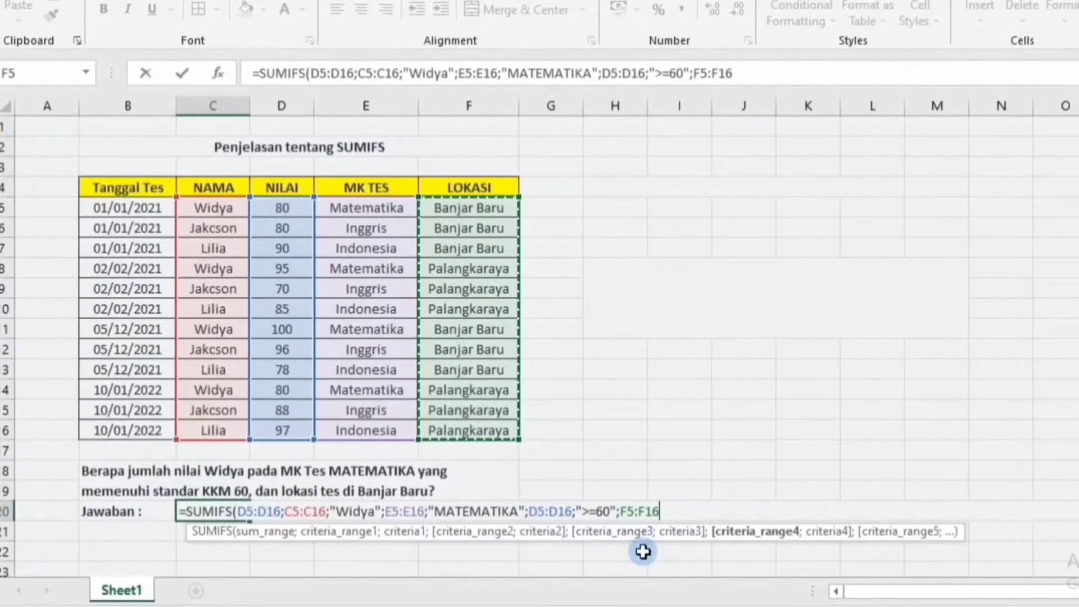
{"action": "type", "text": ";"}
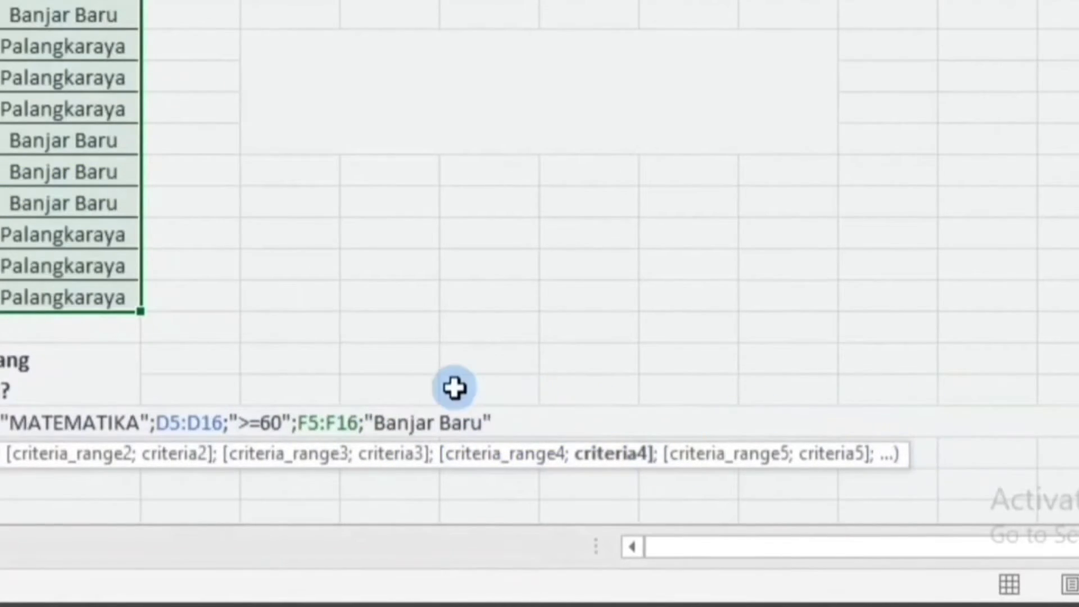
{"action": "type", "text": ")"}
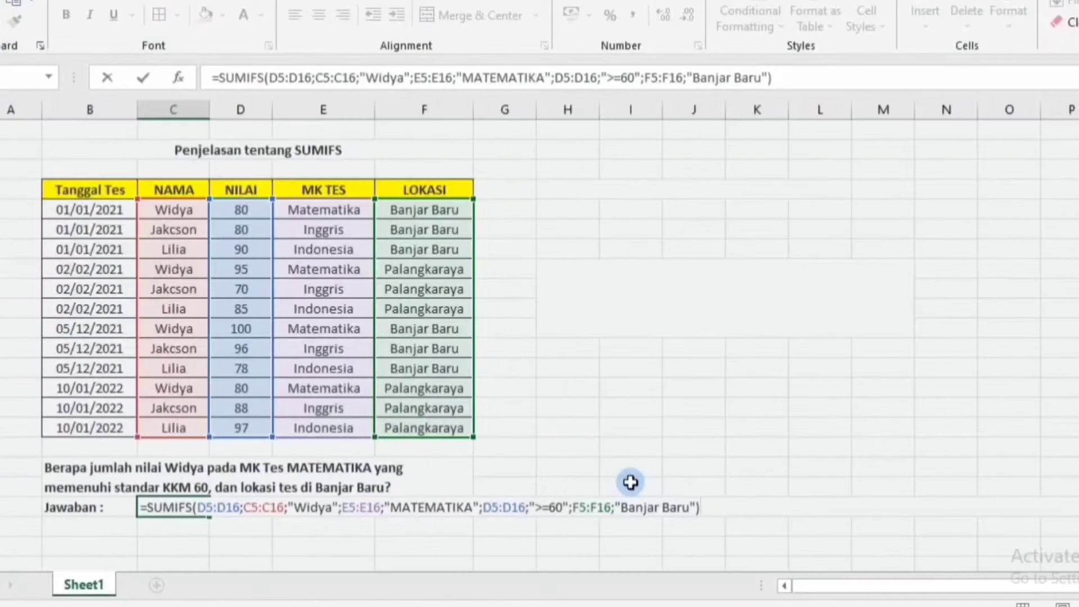
{"action": "key", "text": "Return"}
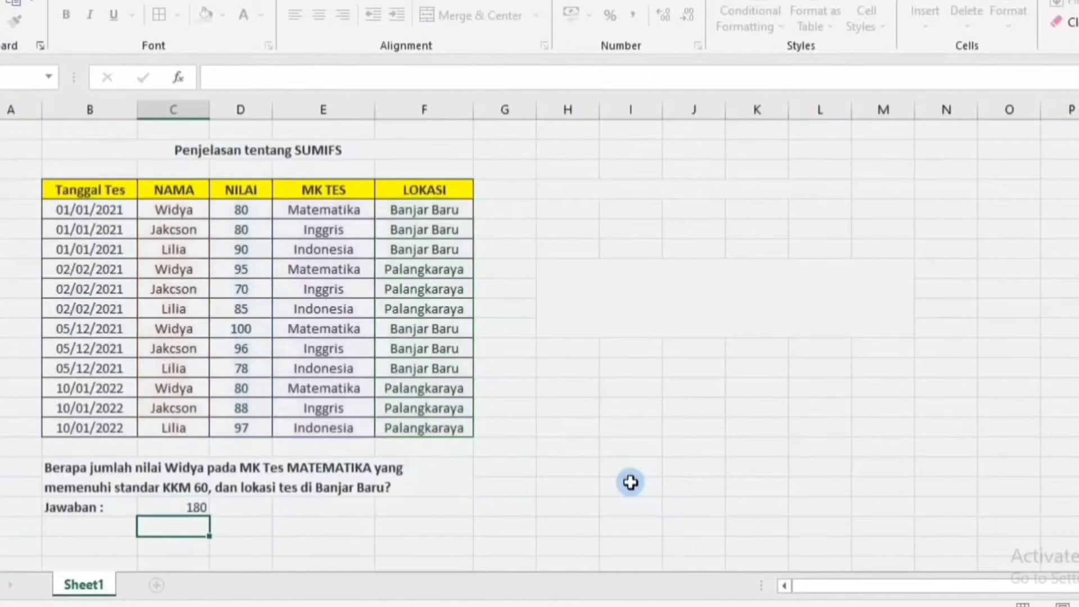
{"action": "left_click", "coordinate": [182, 507]}
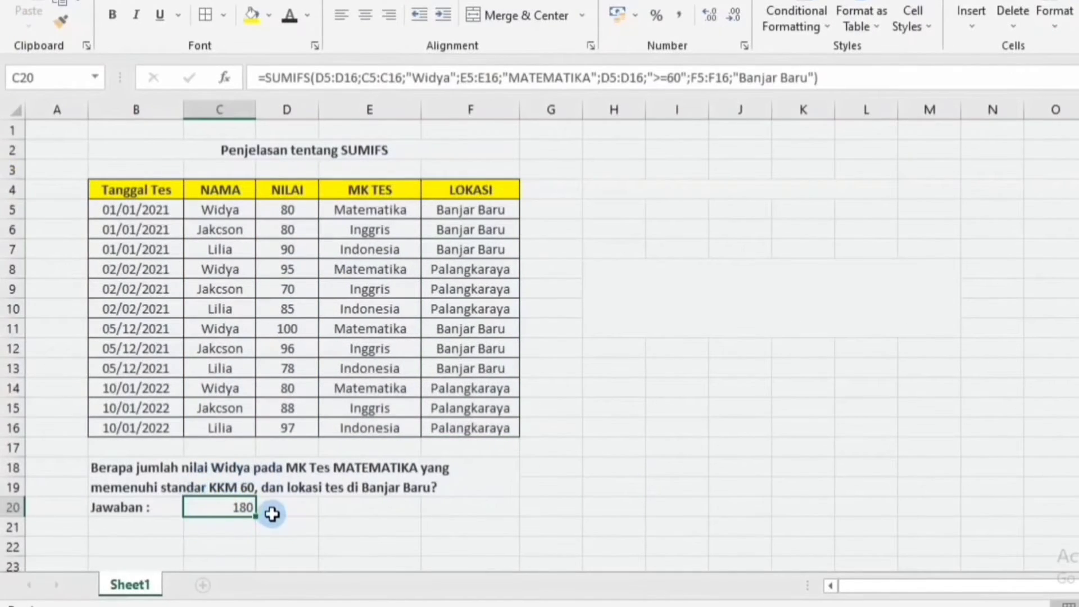
Enter a SUM formula adding scores D5 and D11 in merged cell H4 as a comparison for the SUMIFS result
{"action": "left_click", "coordinate": [610, 191]}
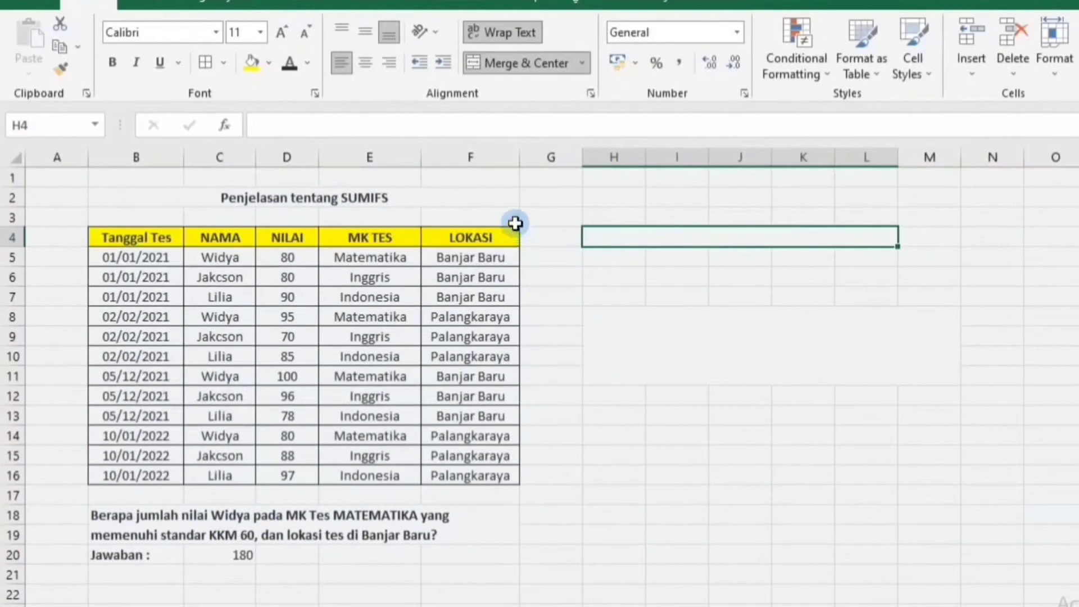
{"action": "type", "text": "=sum"}
{"action": "key", "text": "BackSpace"}
{"action": "key", "text": "BackSpace"}
{"action": "key", "text": "BackSpace"}
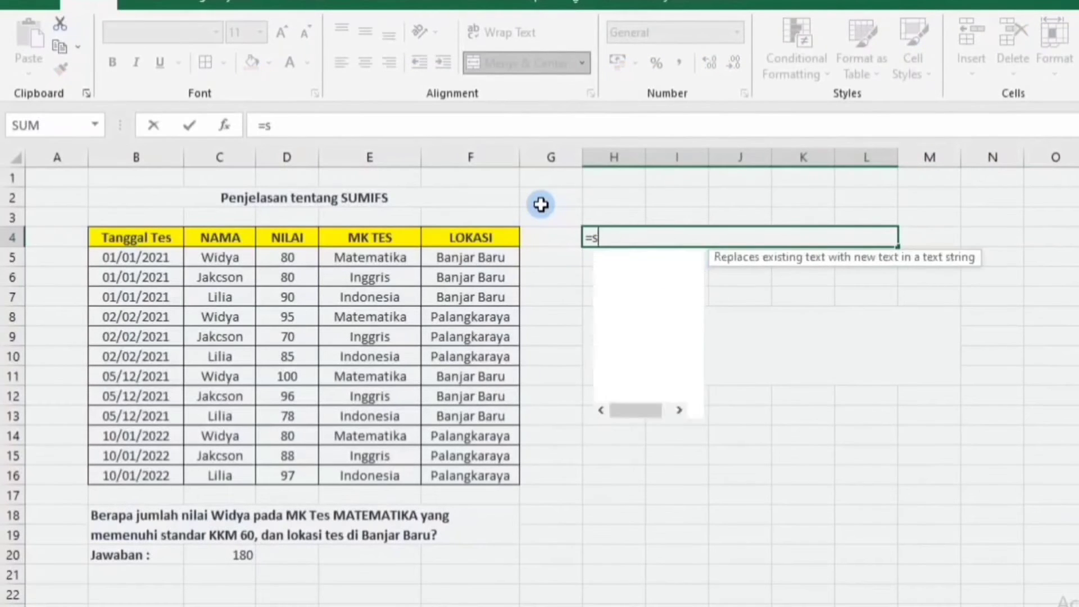
{"action": "type", "text": "SUM("}
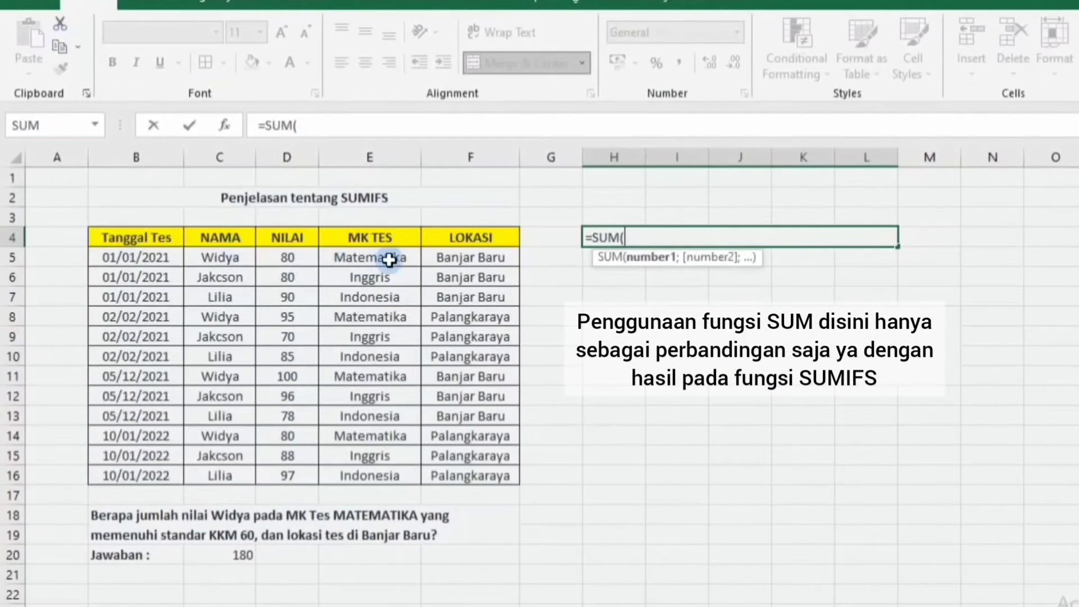
{"action": "left_click", "coordinate": [286, 257]}
{"action": "type", "text": ";"}
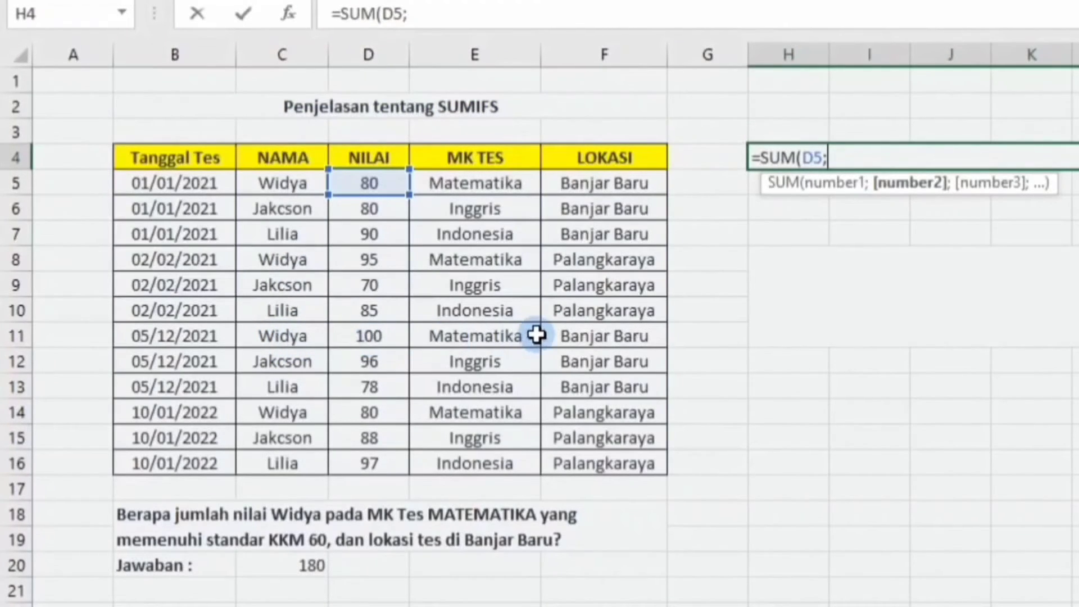
{"action": "left_click", "coordinate": [361, 337]}
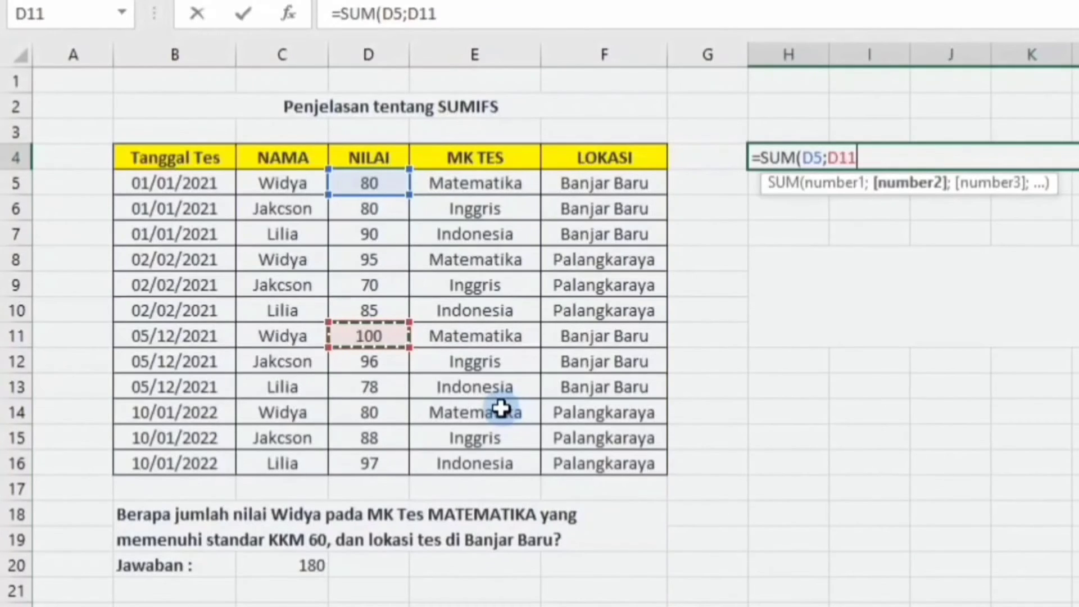
{"action": "type", "text": ")"}
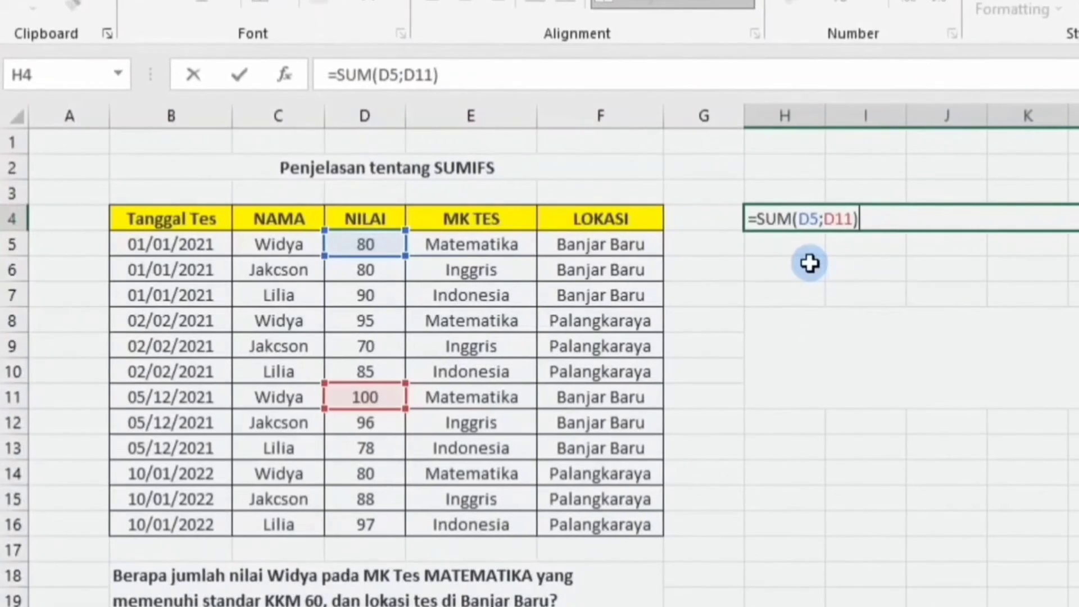
{"action": "key", "text": "Return"}
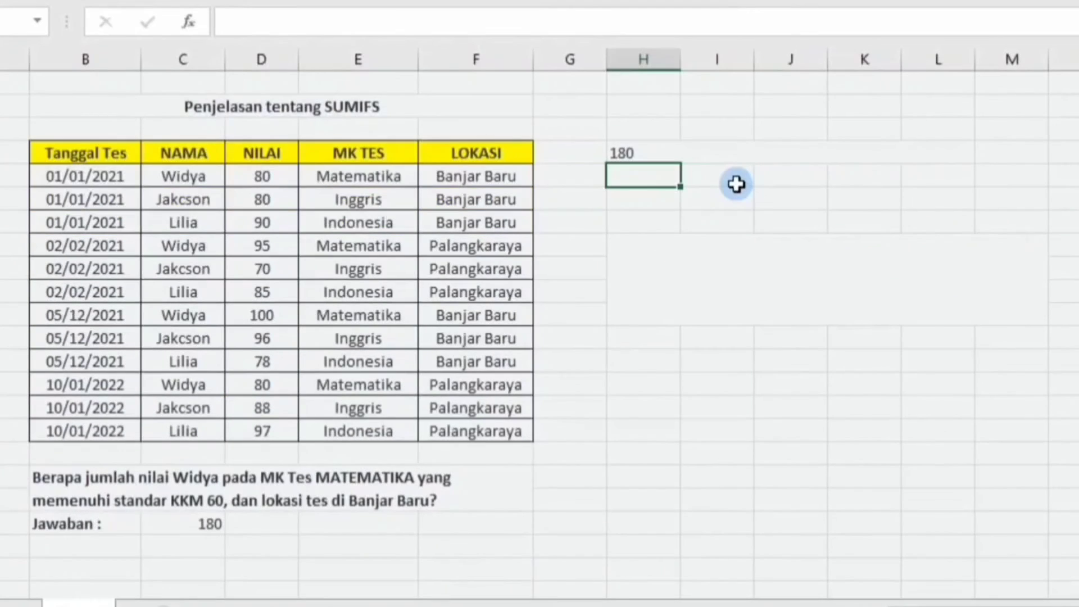
Clear the comparison SUM formula from merged cell H4 and select the title in B2
{"action": "left_click", "coordinate": [646, 152]}
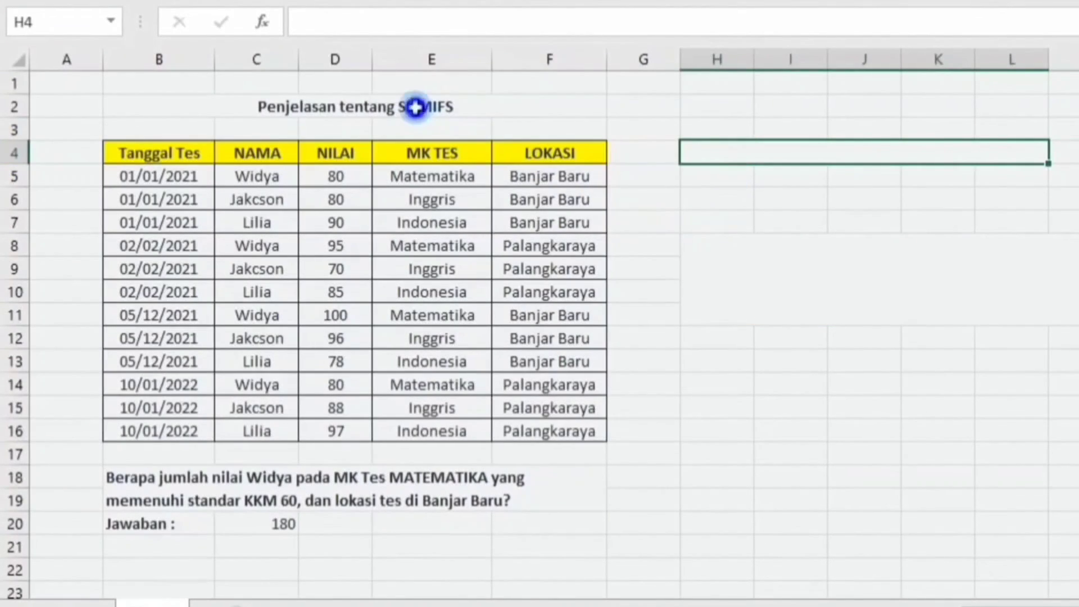
{"action": "left_click", "coordinate": [434, 107]}
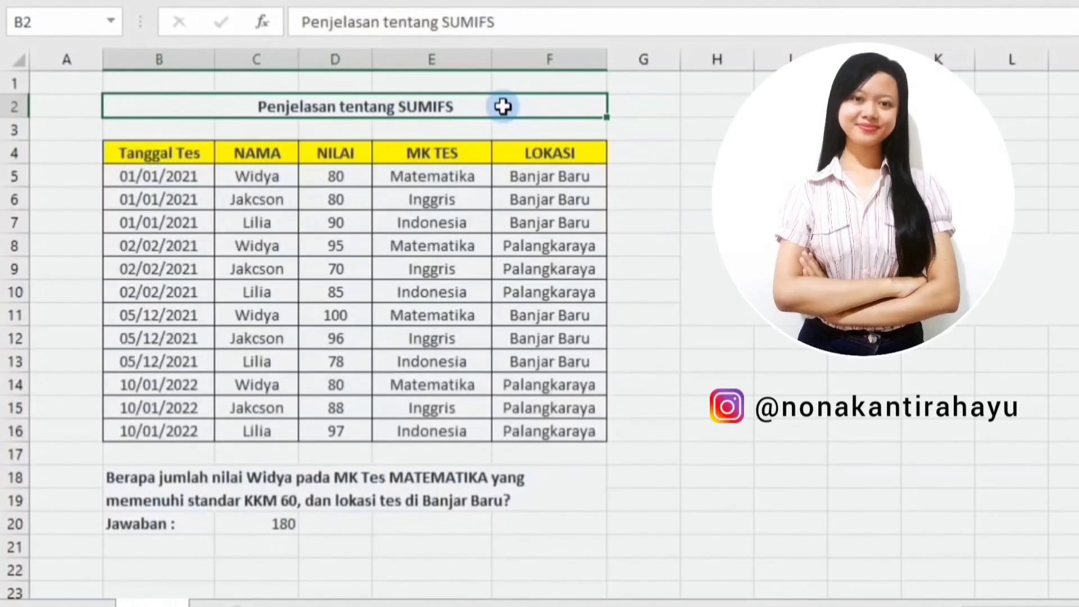